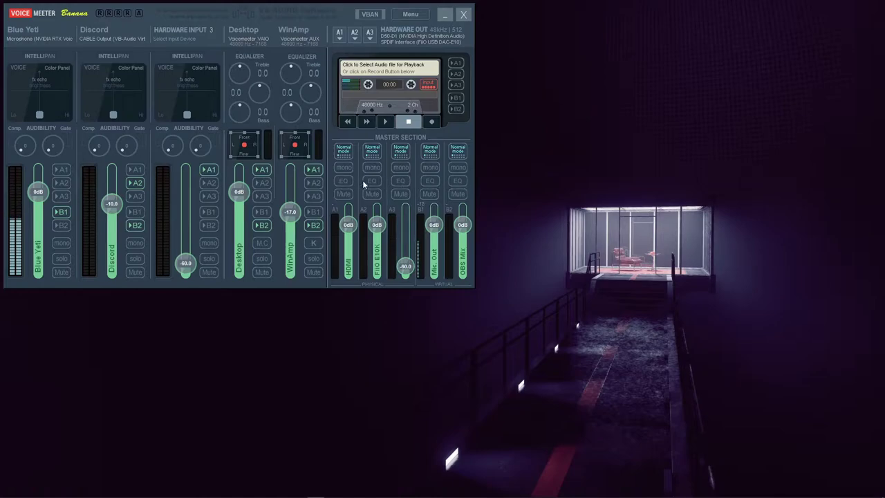
# Open the BUS B1 equalizer and move its window up and right, beside the mixer
pyautogui.rightClick(437, 186)
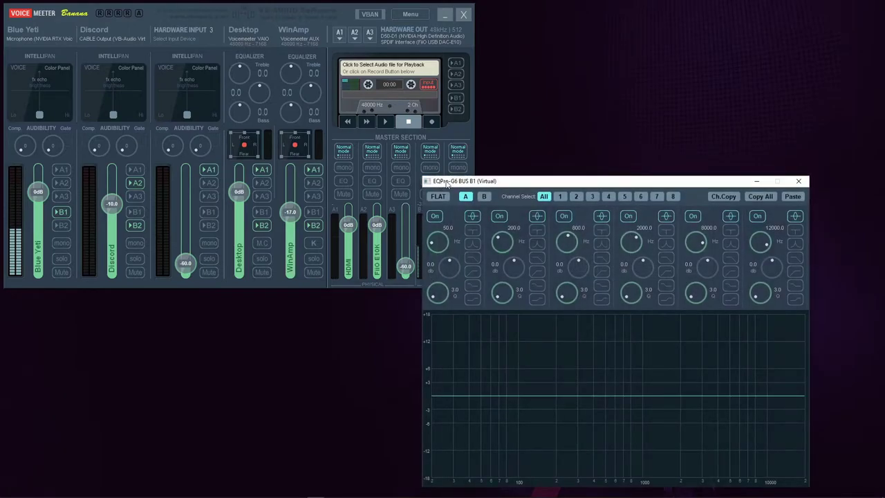
pyautogui.moveTo(454, 181); pyautogui.dragTo(522, 91)
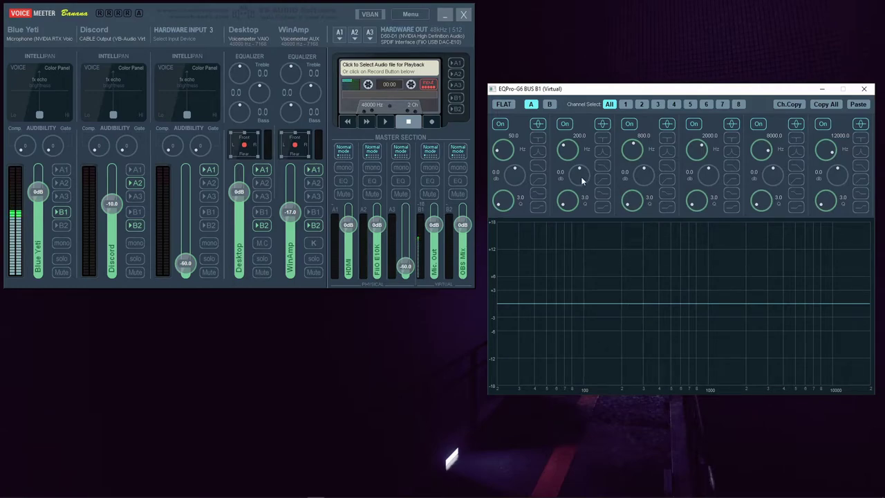
# Raise the B1 equalizer's 200 Hz band gain to +9 dB and adjust its width
pyautogui.moveTo(580, 176); pyautogui.dragTo(578, 135)
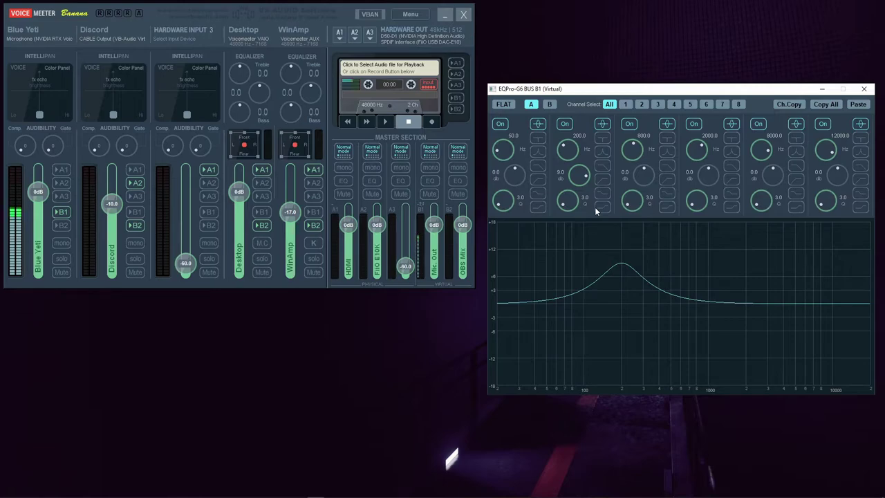
pyautogui.moveTo(572, 202)
pyautogui.mouseDown()
pyautogui.moveTo(571, 184)
pyautogui.moveTo(575, 204)
pyautogui.mouseUp()
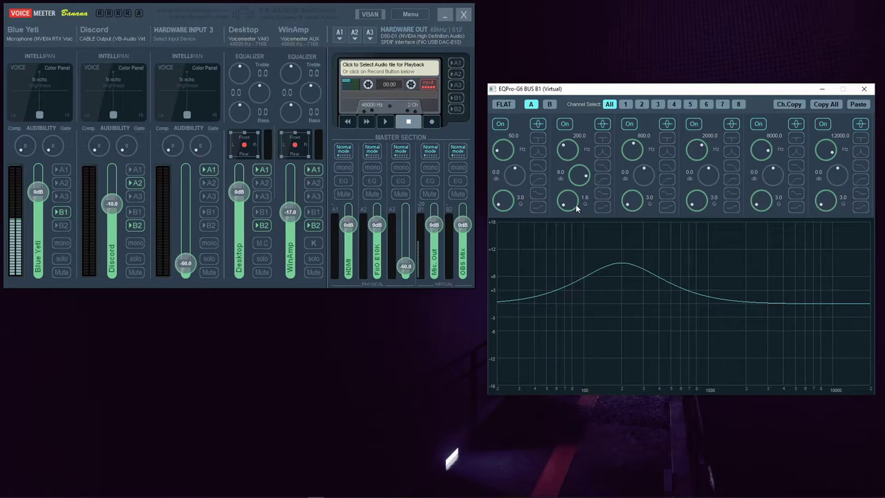
# Narrow the 200 Hz peak, reset its Q to 3.0 and gain to 0 dB, then close the B1 equalizer
pyautogui.moveTo(575, 204); pyautogui.dragTo(573, 173)
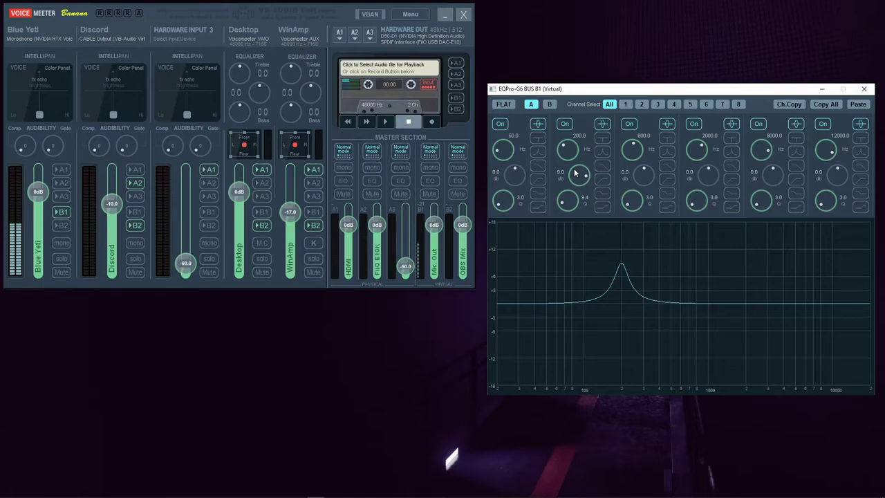
pyautogui.doubleClick(571, 202)
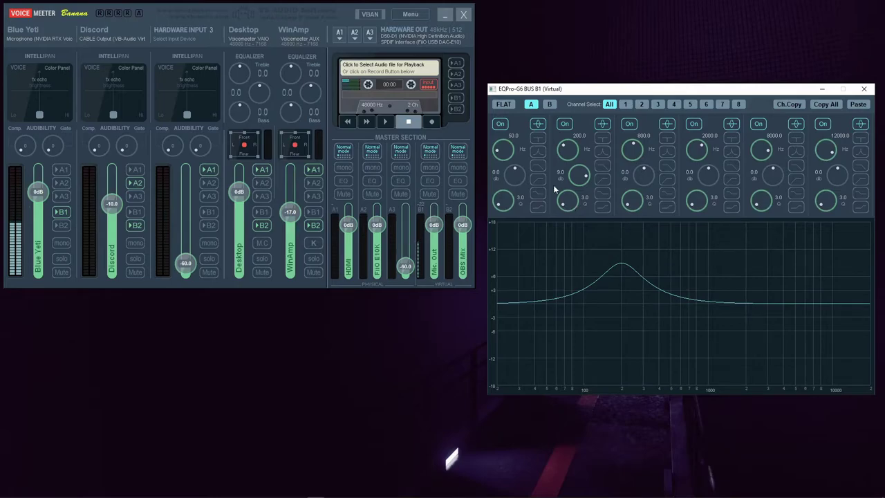
pyautogui.doubleClick(580, 175)
pyautogui.click(863, 89)
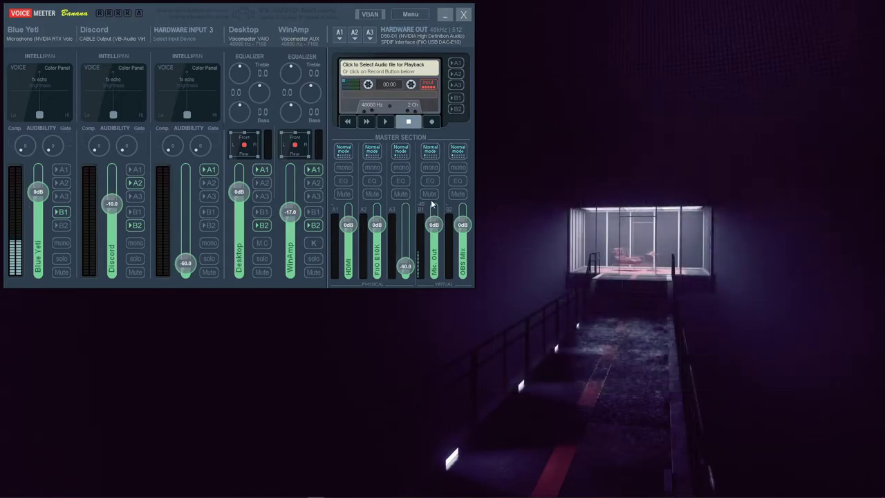
# Open the BUS A2 equalizer on preset A and move its top band to about 15119 Hz at -12 dB
pyautogui.rightClick(376, 184)
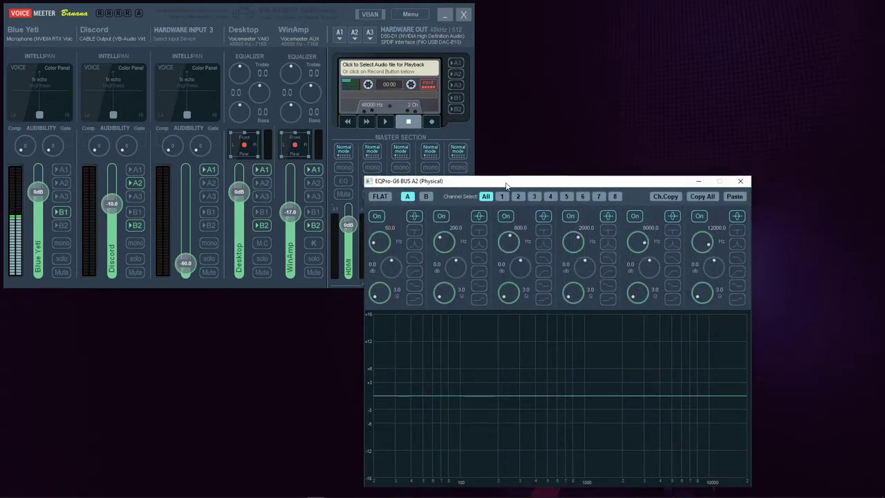
pyautogui.moveTo(507, 179); pyautogui.dragTo(606, 66)
pyautogui.click(523, 84)
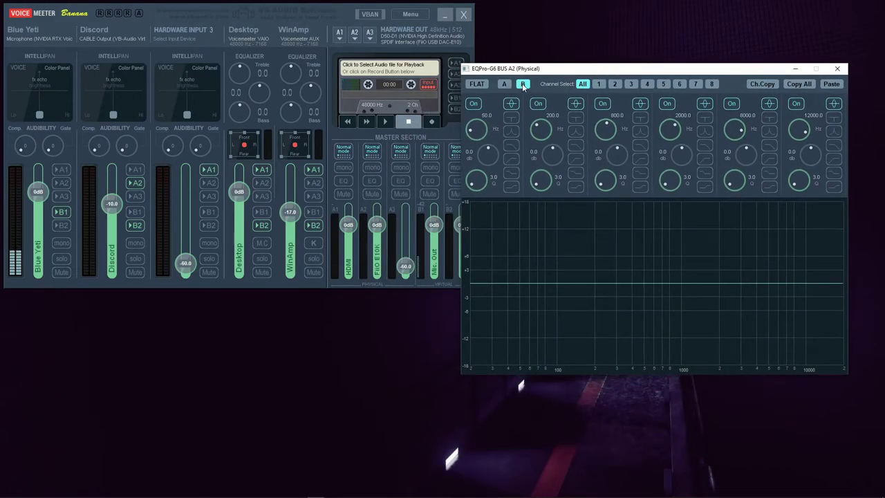
pyautogui.click(508, 84)
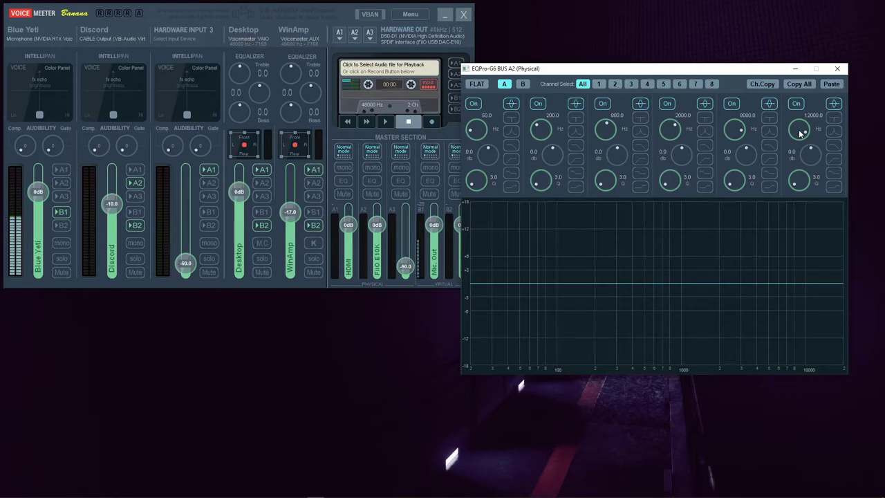
pyautogui.moveTo(800, 134); pyautogui.dragTo(802, 130)
pyautogui.moveTo(812, 157); pyautogui.dragTo(817, 257)
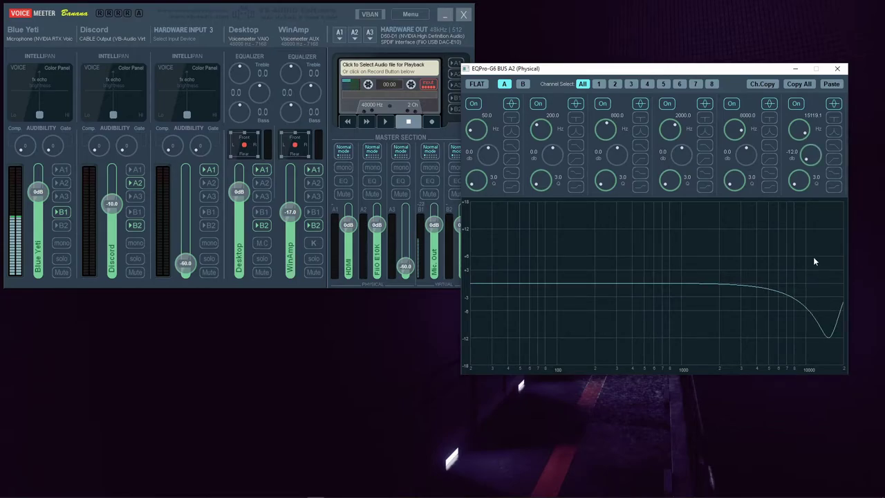
# Raise the A2 top band's Q to 40 for a sharp notch, then close the equalizer
pyautogui.scroll(10, 800, 181)
pyautogui.scroll(15, 800, 181)
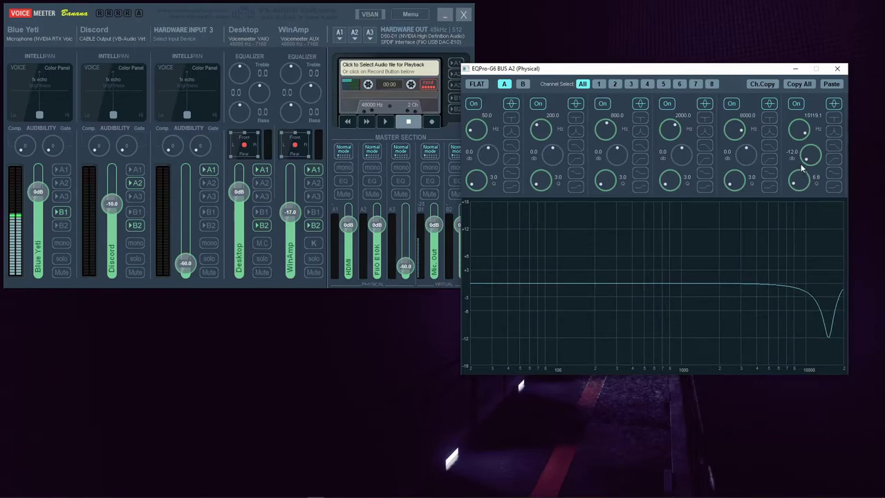
pyautogui.scroll(15, 803, 159)
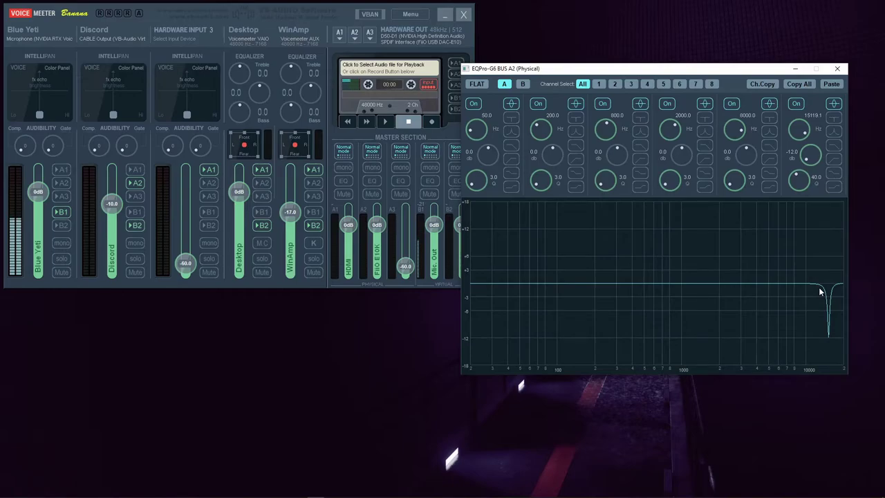
pyautogui.click(837, 69)
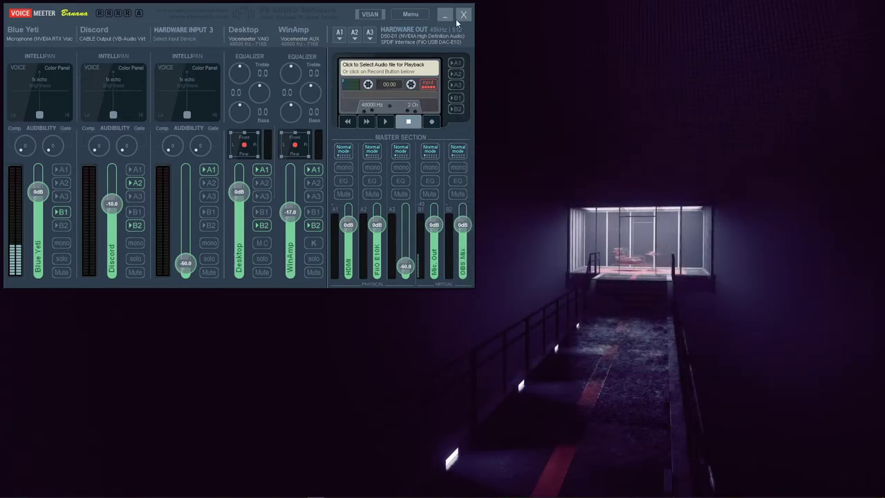
# Launch the 15 Bands Graphic EQ A.P.A. from Menu > Run other Voicemeeter tools
pyautogui.click(411, 15)
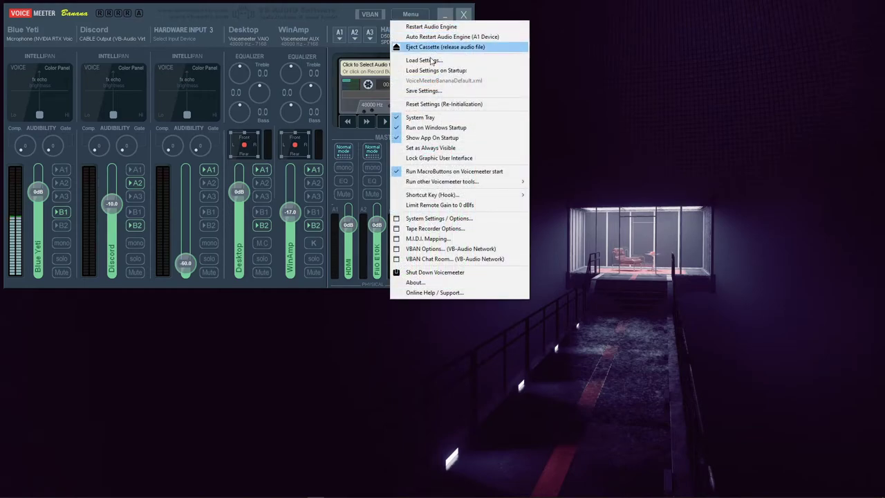
pyautogui.moveTo(459, 182)
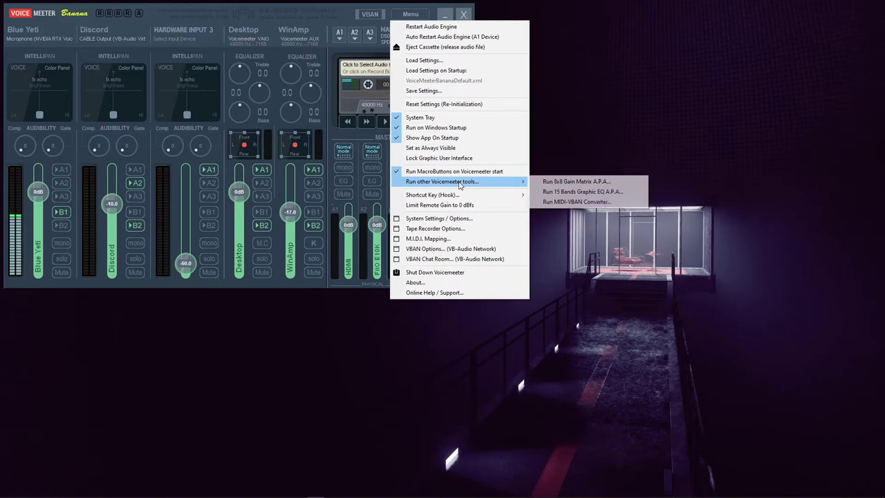
pyautogui.click(627, 195)
# Boost BUS A1's 250 Hz band by about 4 dB in Graphic EQ 15, after briefly viewing buses A2 and A3
pyautogui.moveTo(638, 170)
pyautogui.mouseDown()
pyautogui.moveTo(637, 162)
pyautogui.moveTo(637, 177)
pyautogui.mouseUp()
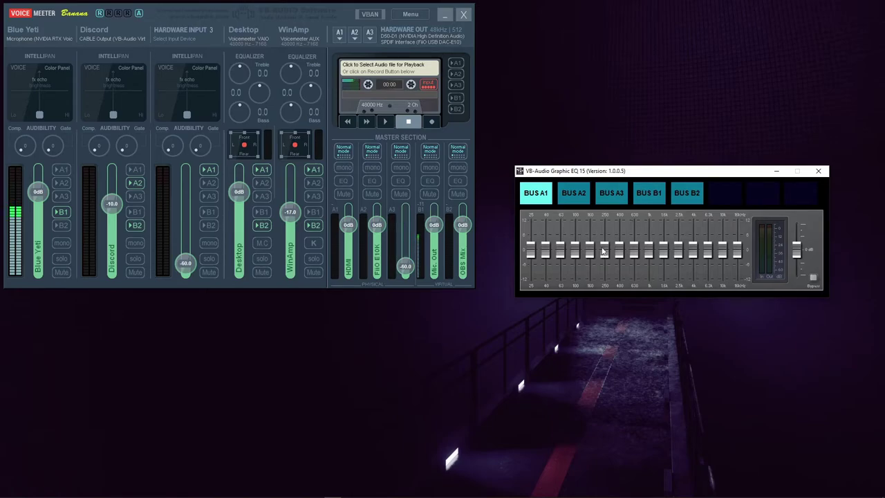
pyautogui.moveTo(604, 251); pyautogui.dragTo(606, 217)
pyautogui.click(582, 195)
pyautogui.click(617, 196)
pyautogui.click(572, 199)
pyautogui.click(544, 200)
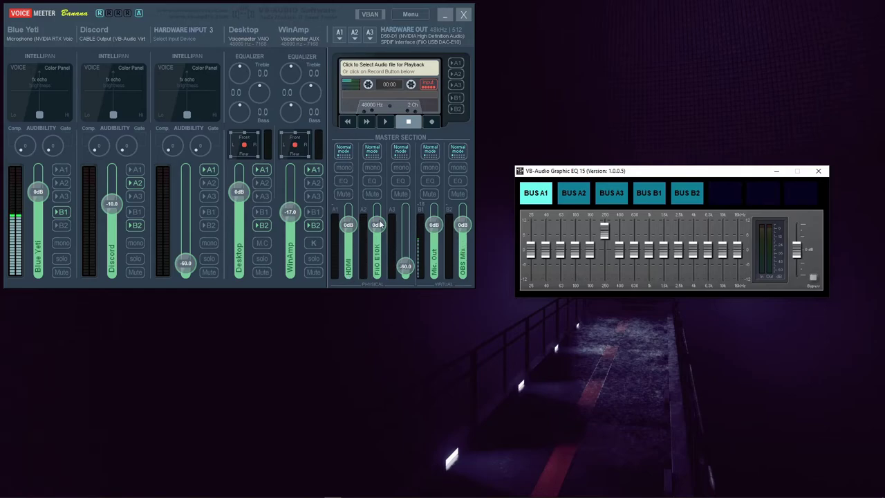
pyautogui.moveTo(652, 172)
pyautogui.mouseDown()
pyautogui.moveTo(639, 172)
pyautogui.moveTo(650, 174)
pyautogui.mouseUp()
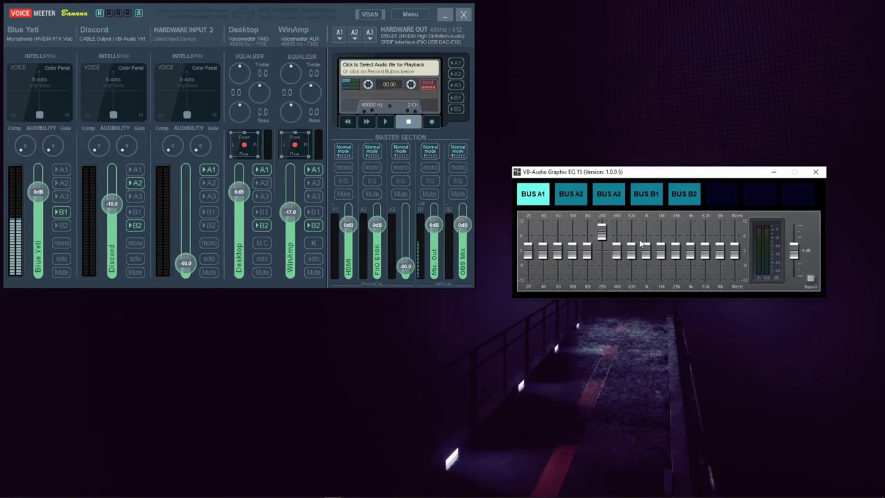
# Review the graphic EQ curves for buses A2, A3, B1 and B2, ending back on A1
pyautogui.click(571, 197)
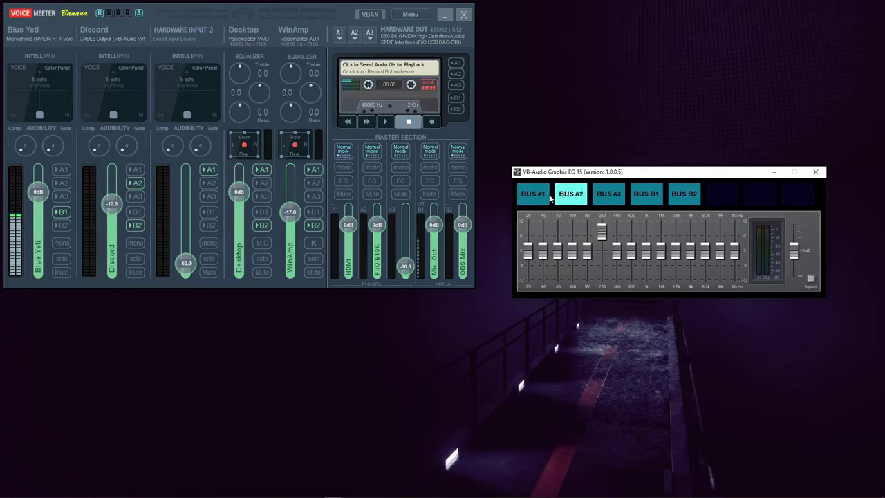
pyautogui.click(608, 198)
pyautogui.click(657, 201)
pyautogui.click(682, 200)
pyautogui.click(637, 199)
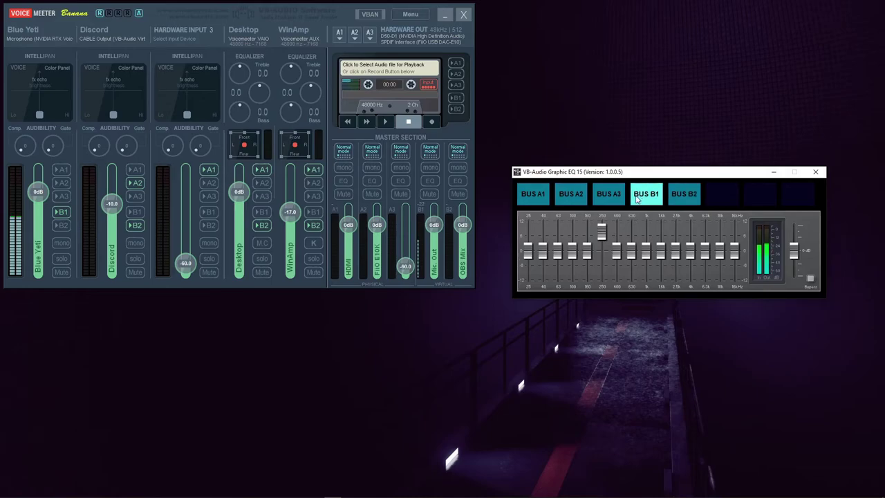
pyautogui.click(609, 198)
pyautogui.click(571, 198)
pyautogui.click(534, 198)
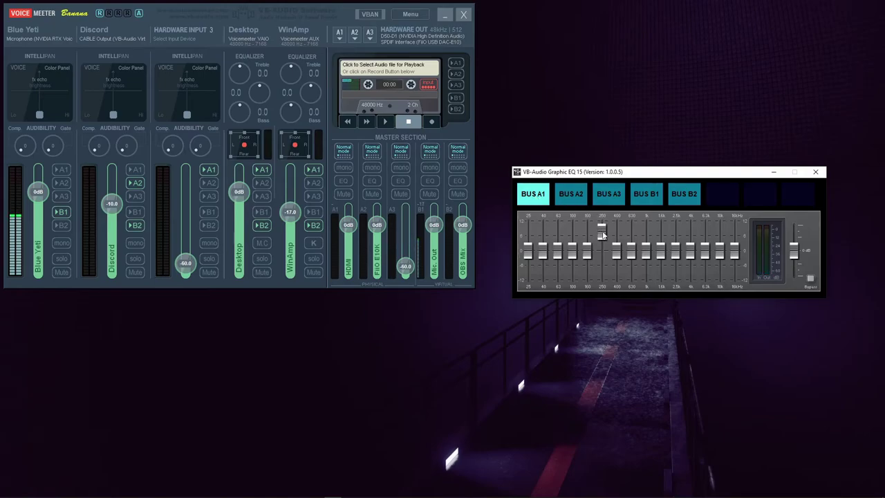
# Return A1's 250 Hz band to 0 dB, close the graphic EQ, and bring OBS forward
pyautogui.moveTo(603, 235); pyautogui.dragTo(603, 252)
pyautogui.click(815, 171)
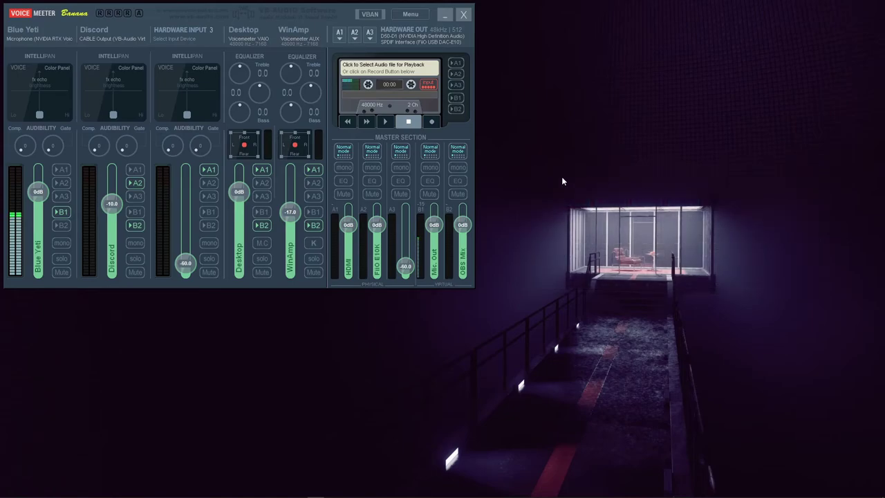
pyautogui.click(299, 491)
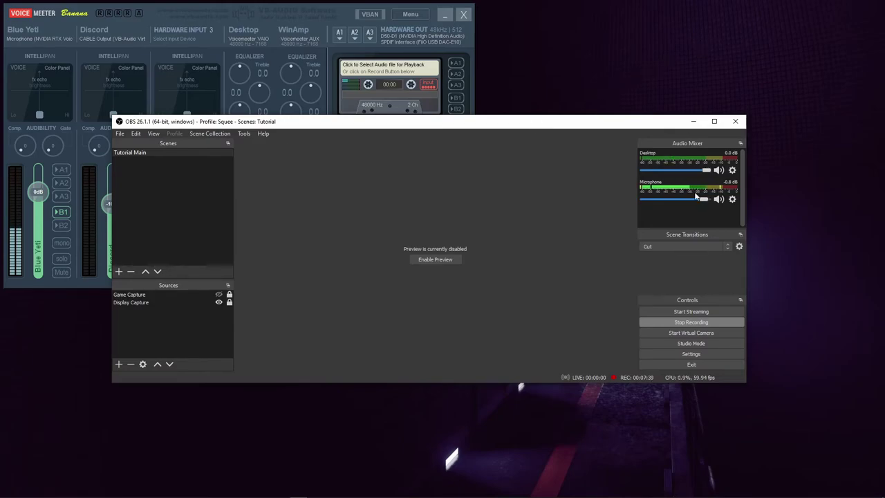
# Open Filters for the Microphone source from its gear menu in OBS's Audio Mixer
pyautogui.click(732, 199)
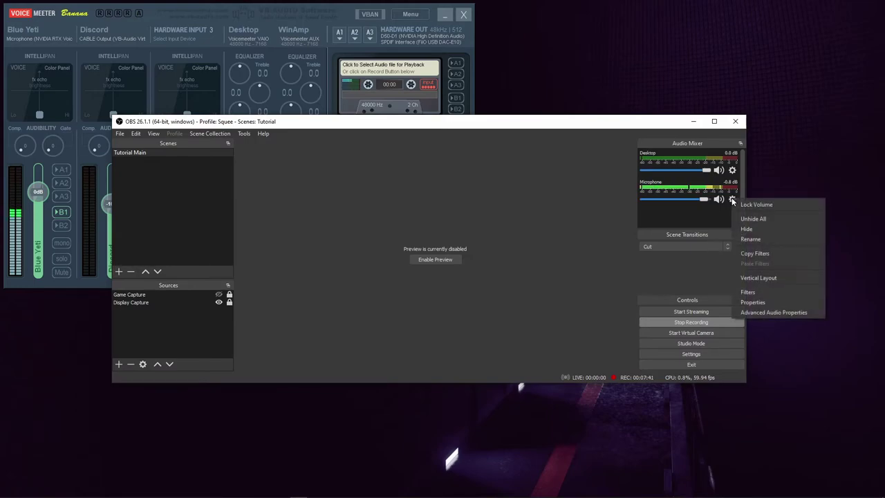
pyautogui.click(749, 292)
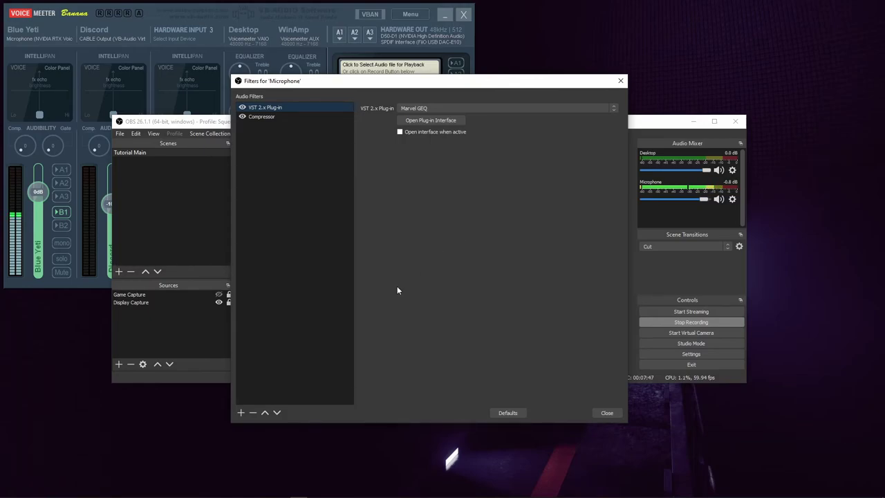
# Add a VST 2.x Plug-in filter to the Microphone, keeping the default name
pyautogui.click(241, 413)
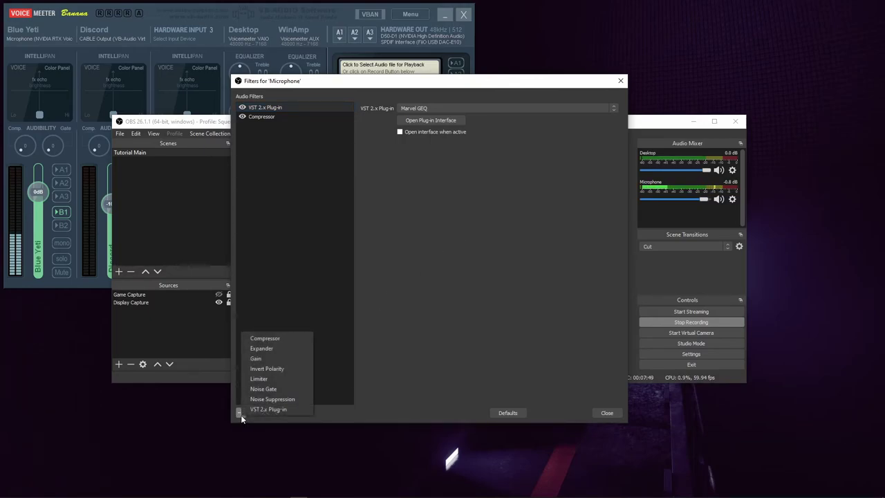
pyautogui.click(284, 410)
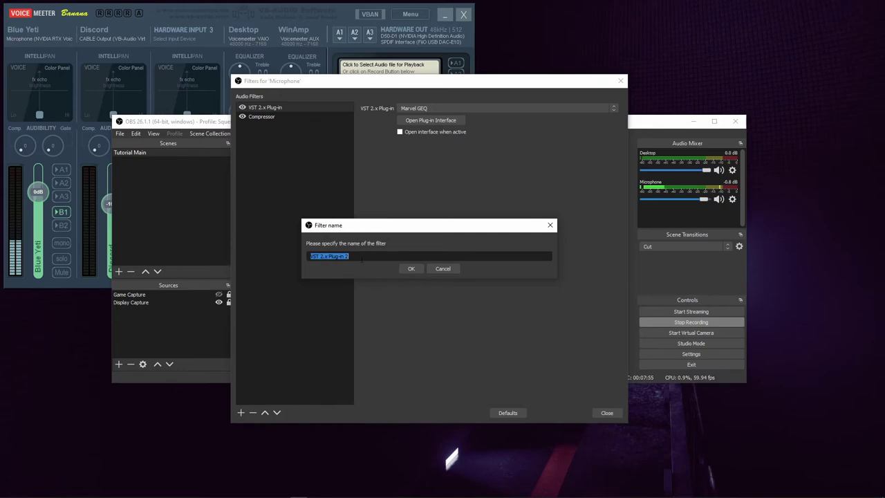
pyautogui.click(410, 269)
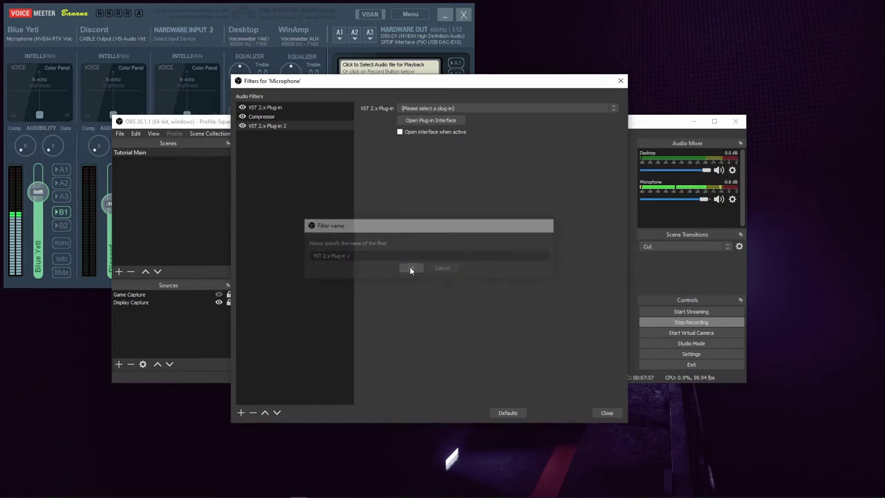
pyautogui.rightClick(244, 127)
pyautogui.click(242, 127)
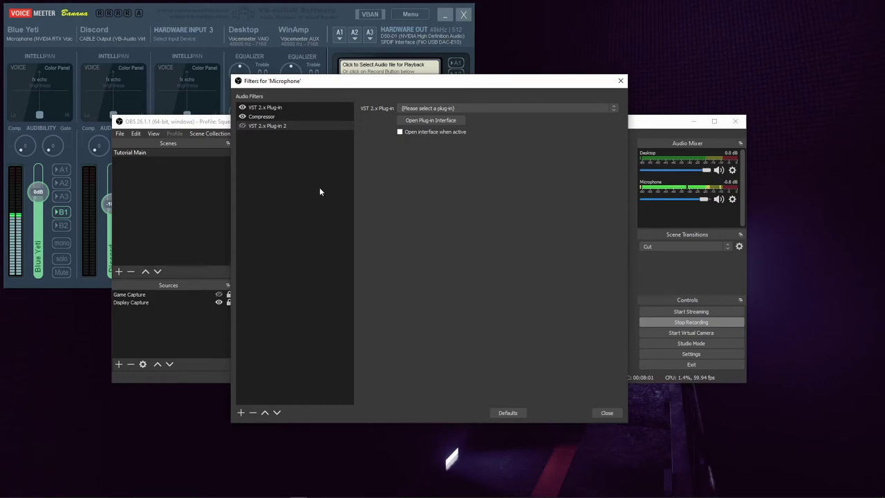
# Load Marvel GEQ into the new VST filter and open its plug-in interface
pyautogui.click(521, 106)
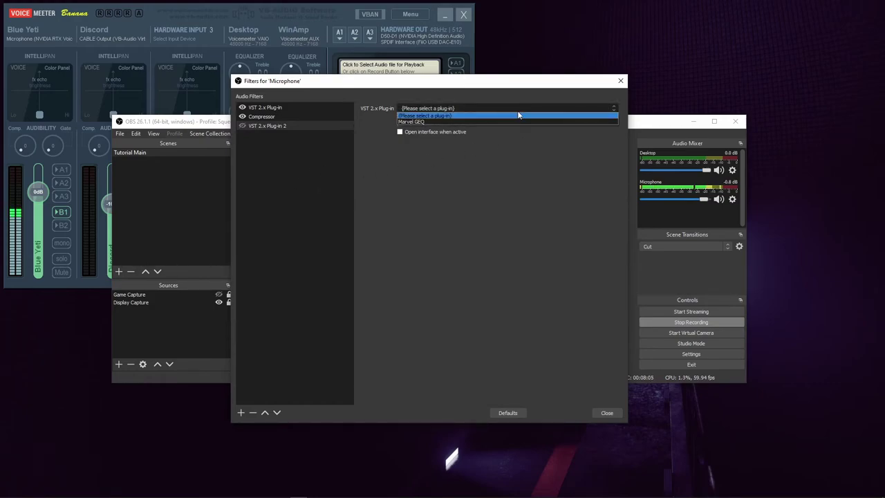
pyautogui.click(425, 122)
pyautogui.click(447, 121)
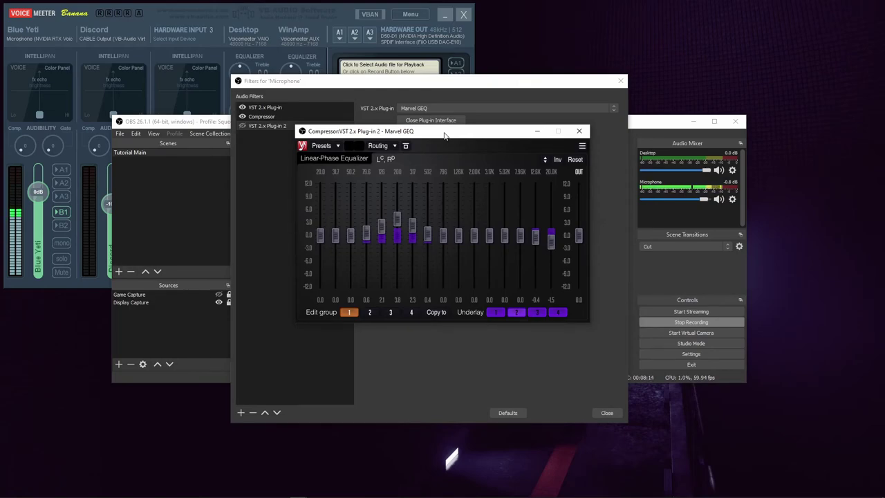
pyautogui.click(582, 146)
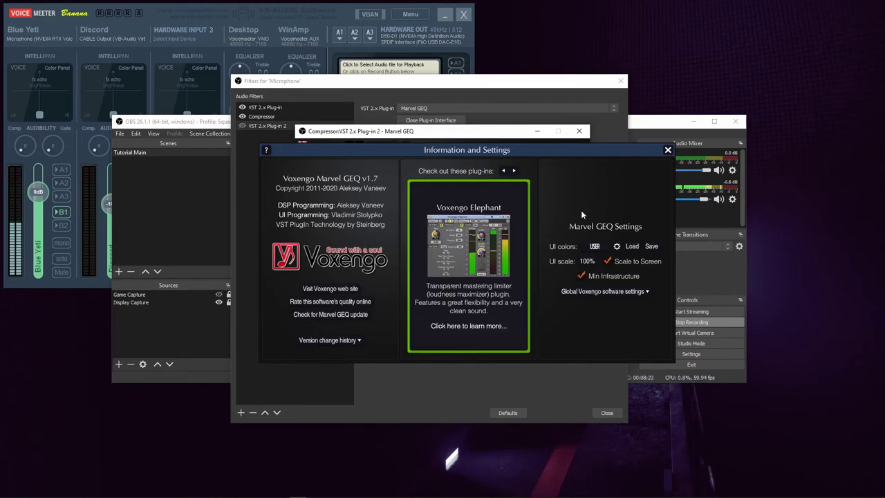
pyautogui.click(617, 247)
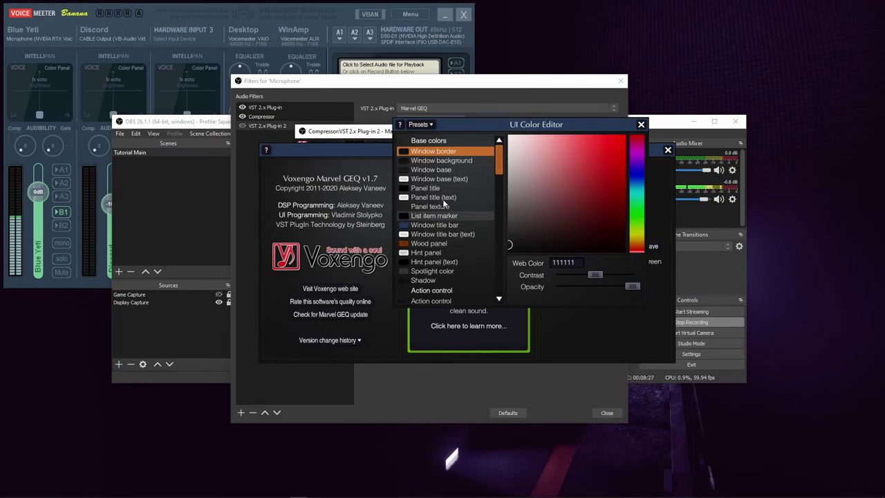
pyautogui.click(641, 125)
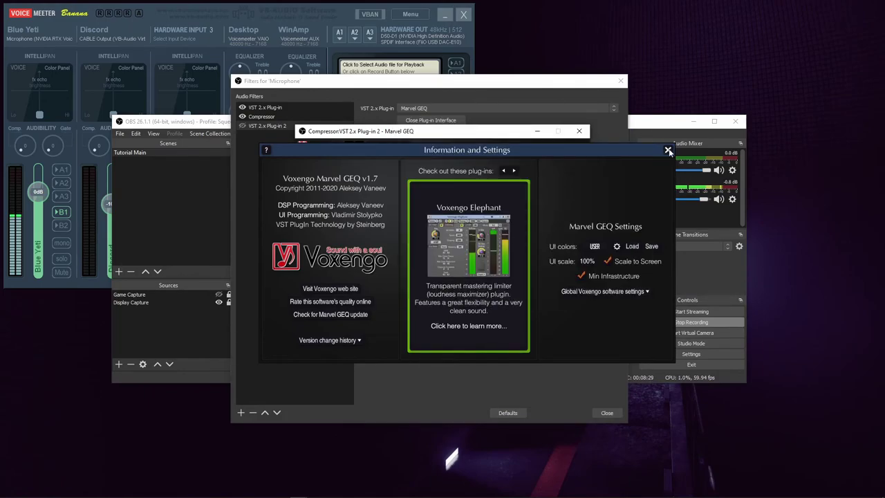
pyautogui.click(667, 150)
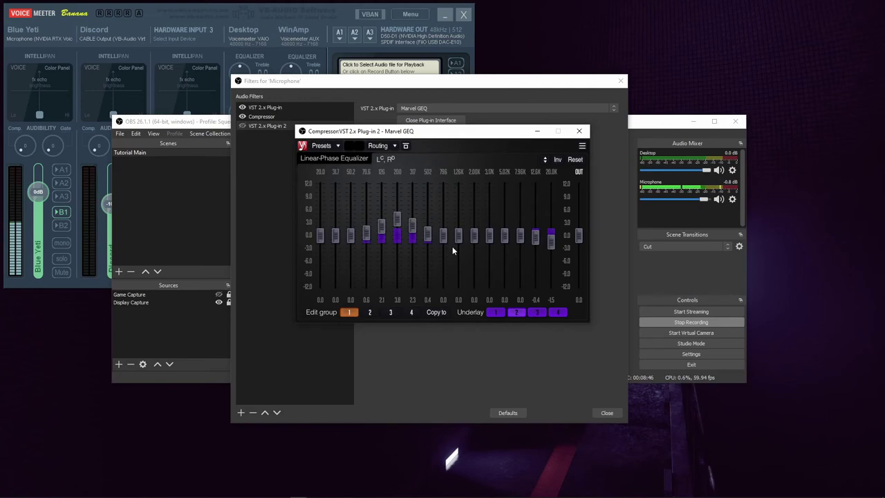
pyautogui.click(370, 314)
pyautogui.click(408, 314)
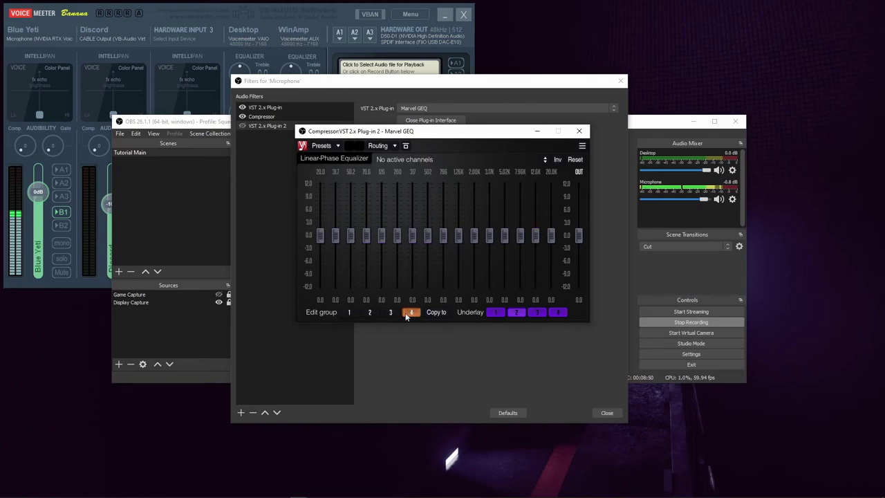
pyautogui.click(349, 313)
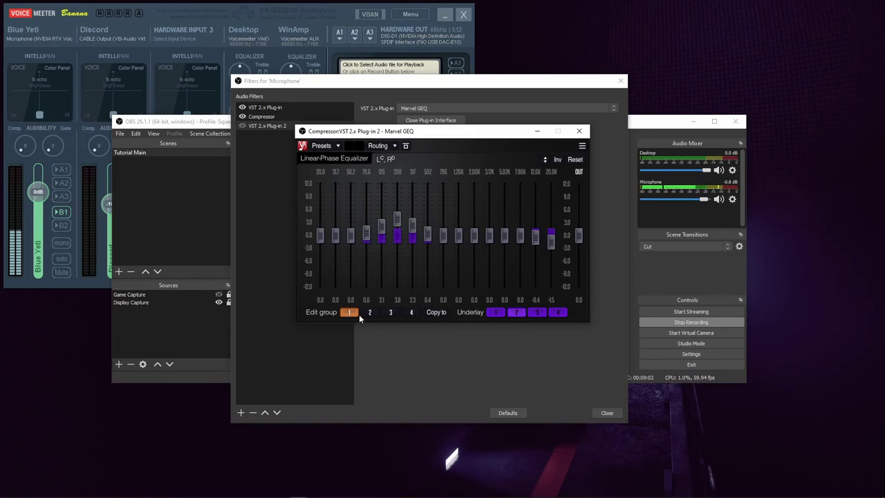
pyautogui.click(336, 145)
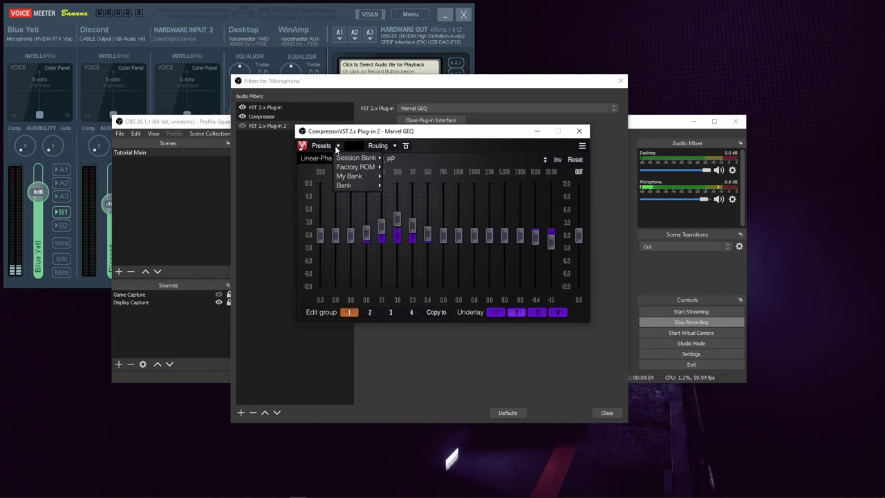
pyautogui.moveTo(342, 157)
pyautogui.click(322, 146)
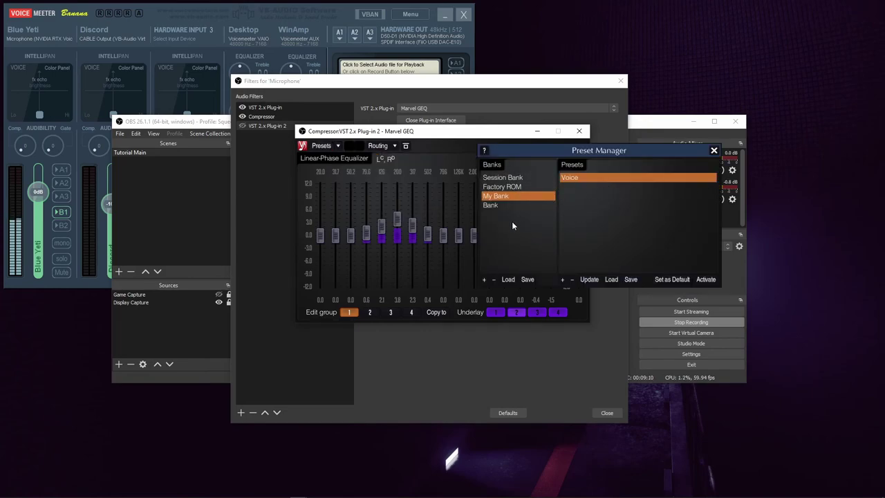
pyautogui.click(508, 187)
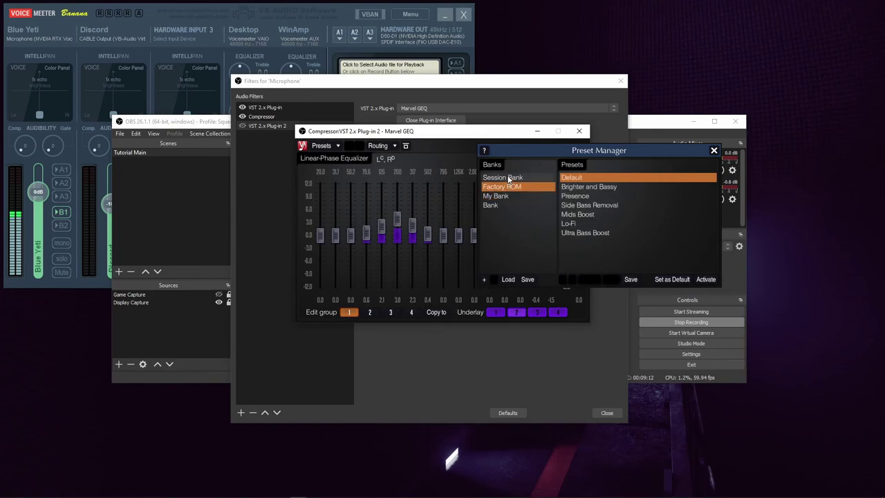
pyautogui.click(510, 178)
pyautogui.click(509, 185)
pyautogui.click(504, 196)
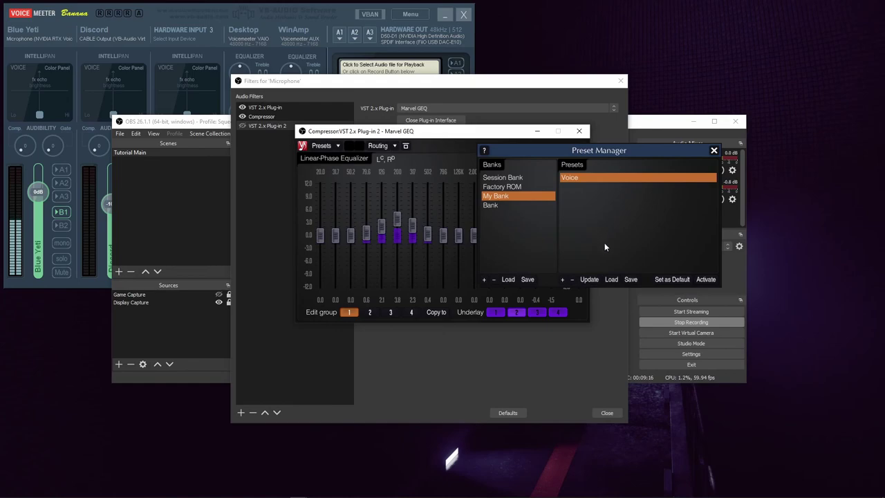
pyautogui.click(715, 151)
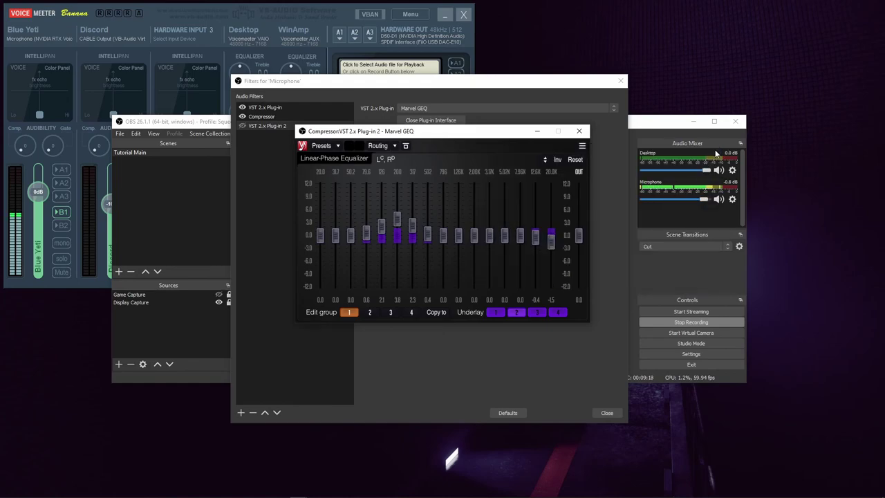